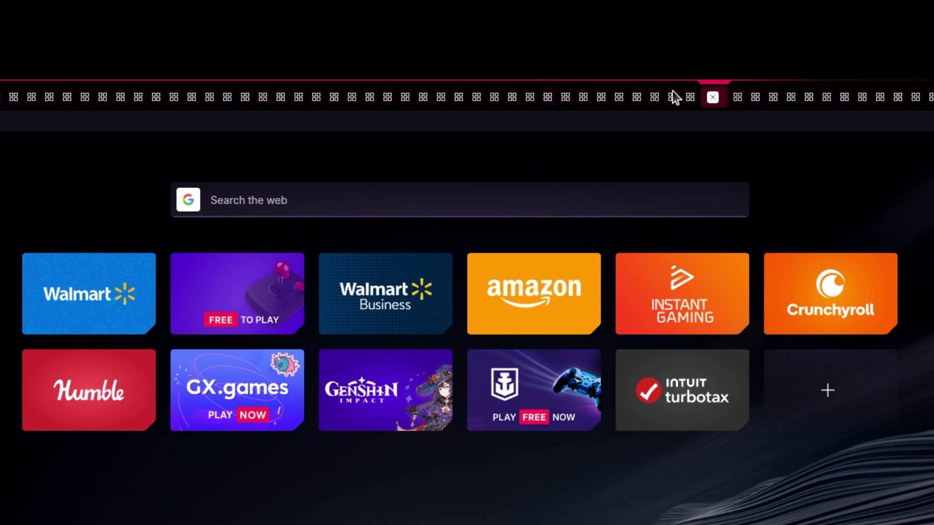
# Step: Click through six different open tabs in the Opera GX tab bar
pyautogui.click(357, 97)
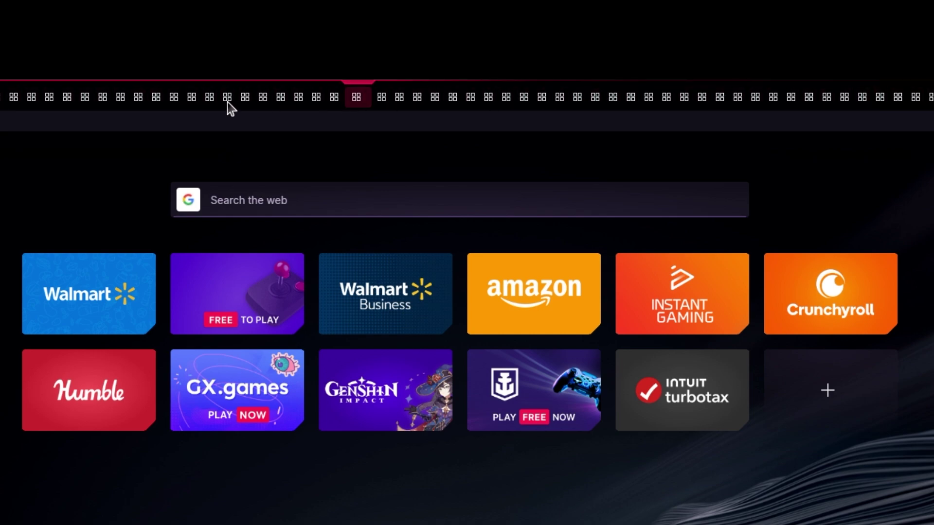
pyautogui.click(177, 96)
pyautogui.click(52, 97)
pyautogui.click(481, 97)
pyautogui.click(606, 98)
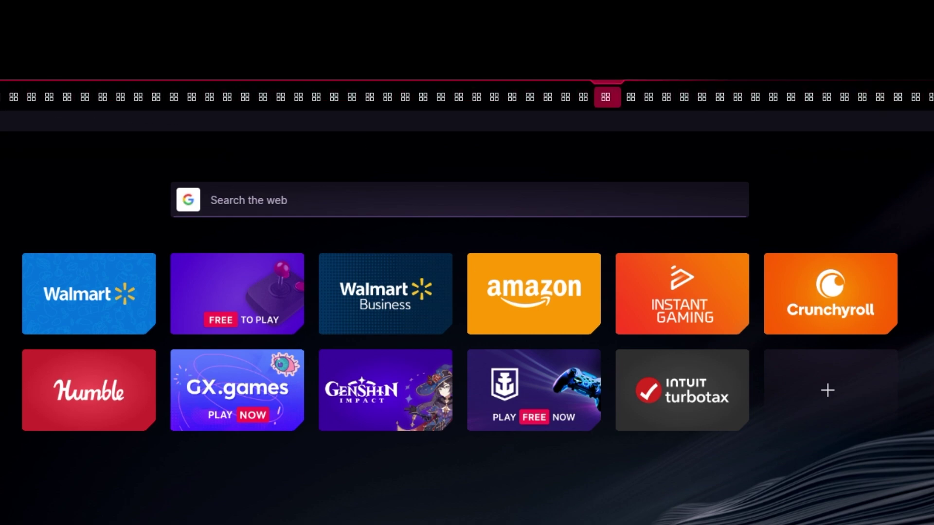
pyautogui.click(494, 97)
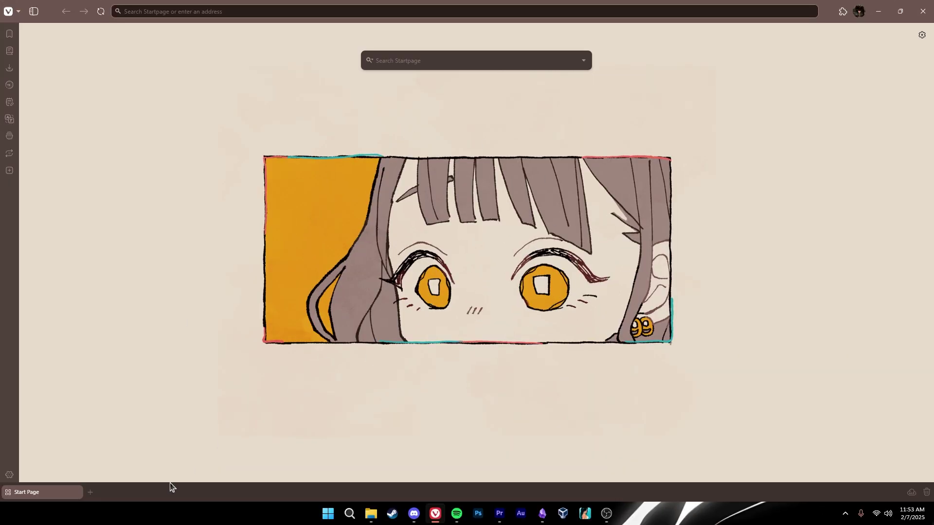
# Step: Add a second Start Page tab, drag the two into one stack, and show its tabs
pyautogui.click(88, 496)
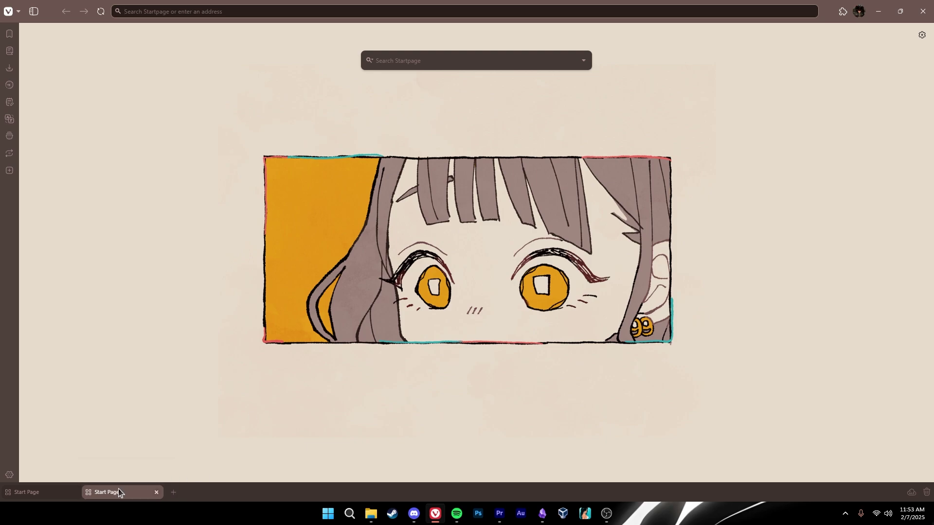
pyautogui.click(45, 496)
pyautogui.moveTo(45, 496); pyautogui.dragTo(62, 503)
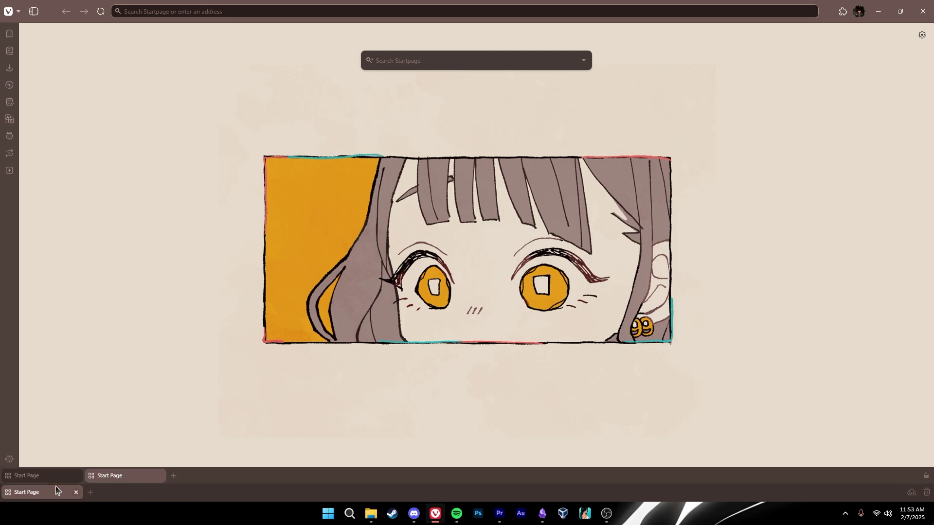
pyautogui.click(59, 497)
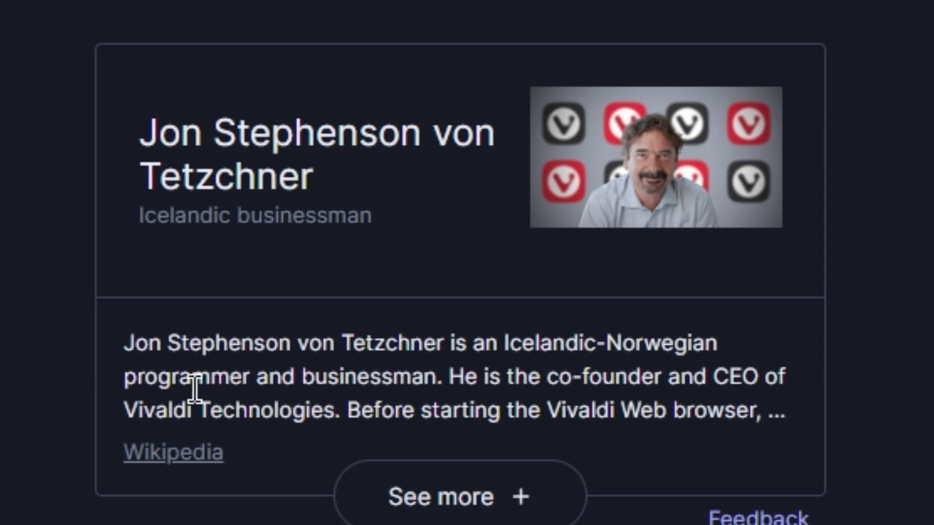
# Step: Expand and skim the co-founder's biography, then expand and collapse Vivaldi's Task Manager processes
pyautogui.click(470, 515)
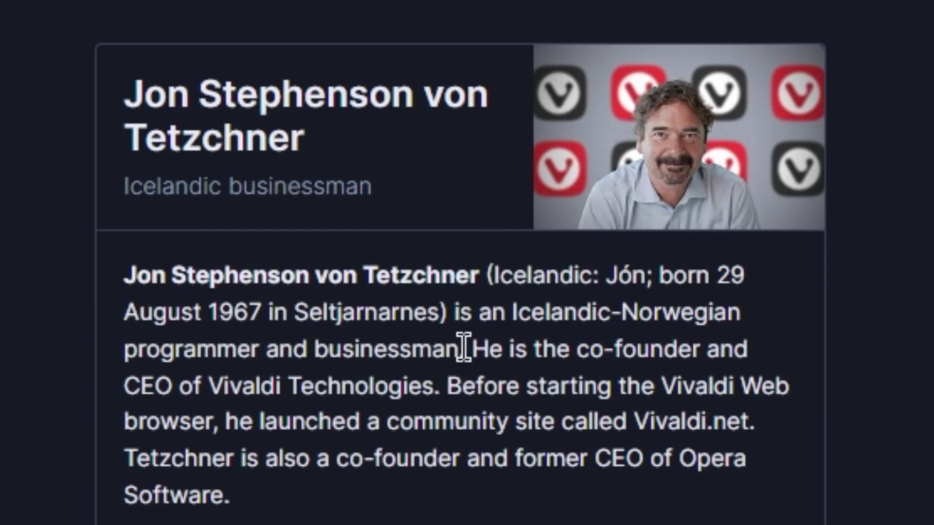
pyautogui.moveTo(505, 349); pyautogui.dragTo(722, 461)
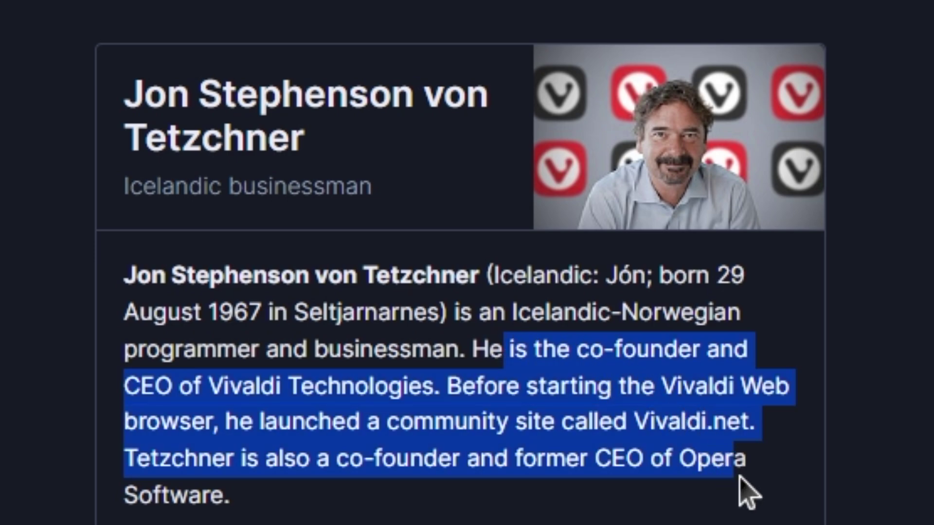
pyautogui.moveTo(722, 462); pyautogui.dragTo(752, 498)
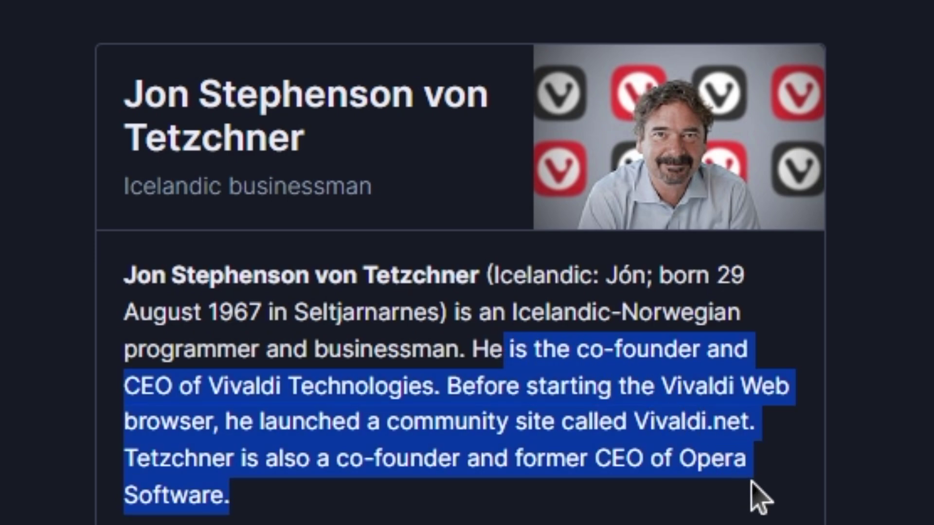
pyautogui.click(372, 464)
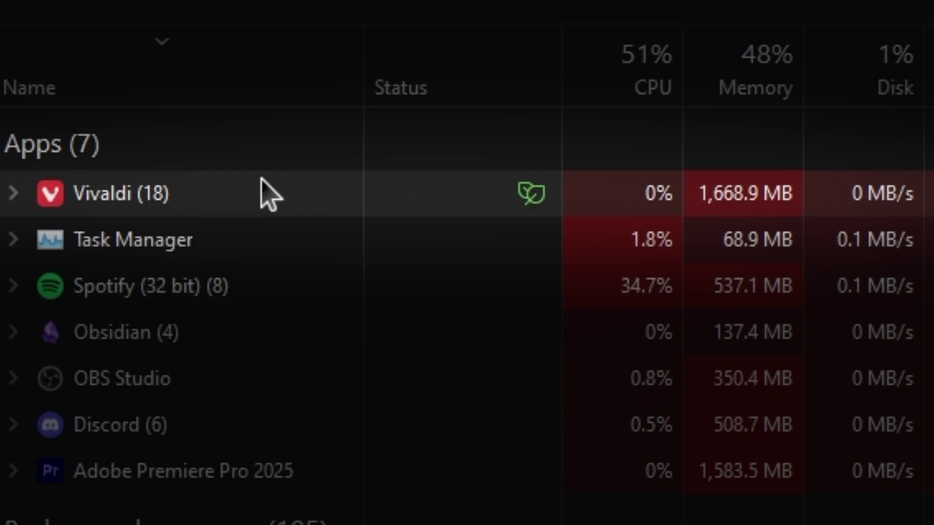
pyautogui.click(9, 193)
pyautogui.click(9, 194)
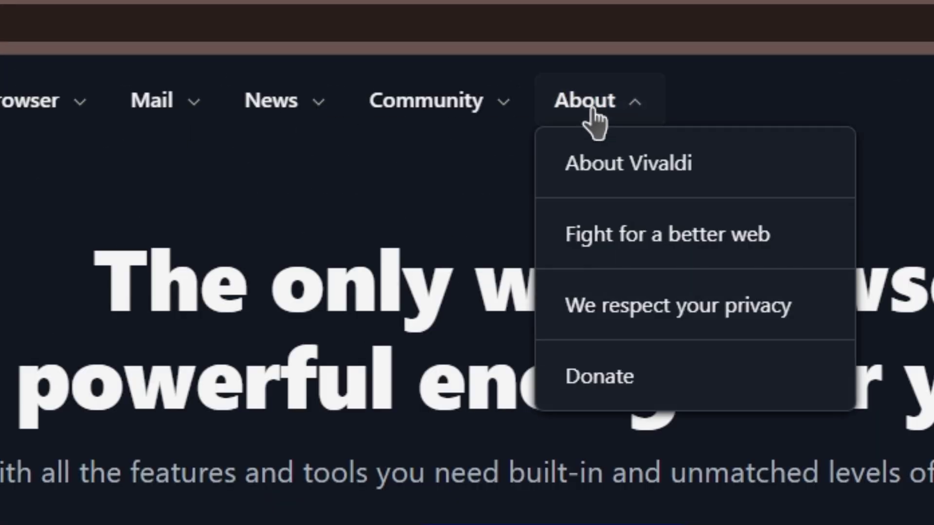
# Step: Open the We Respect Your Privacy page and highlight its headline and opening paragraph
pyautogui.click(629, 322)
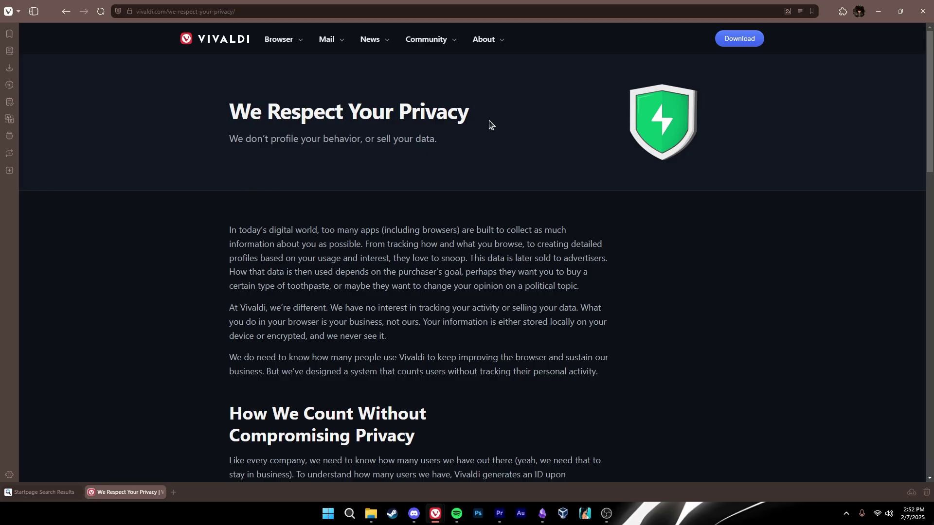
pyautogui.moveTo(218, 118); pyautogui.dragTo(469, 119)
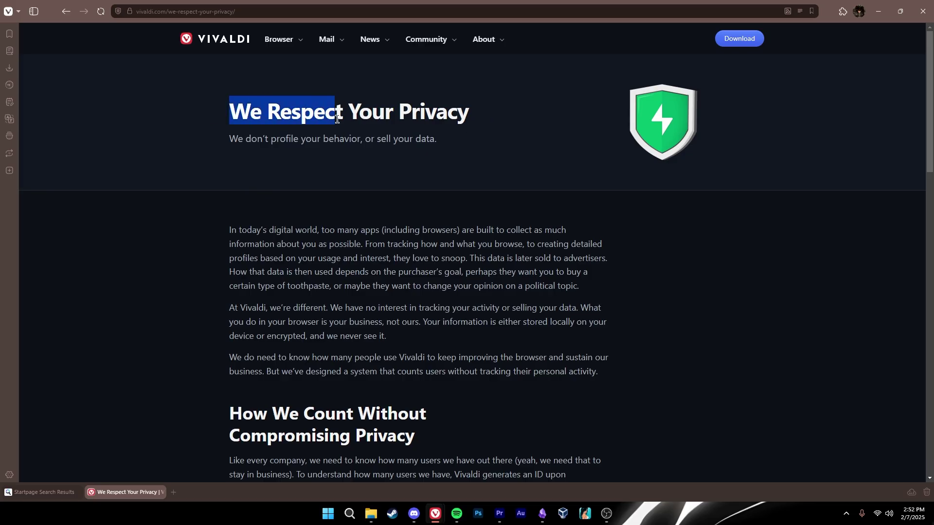
pyautogui.click(438, 203)
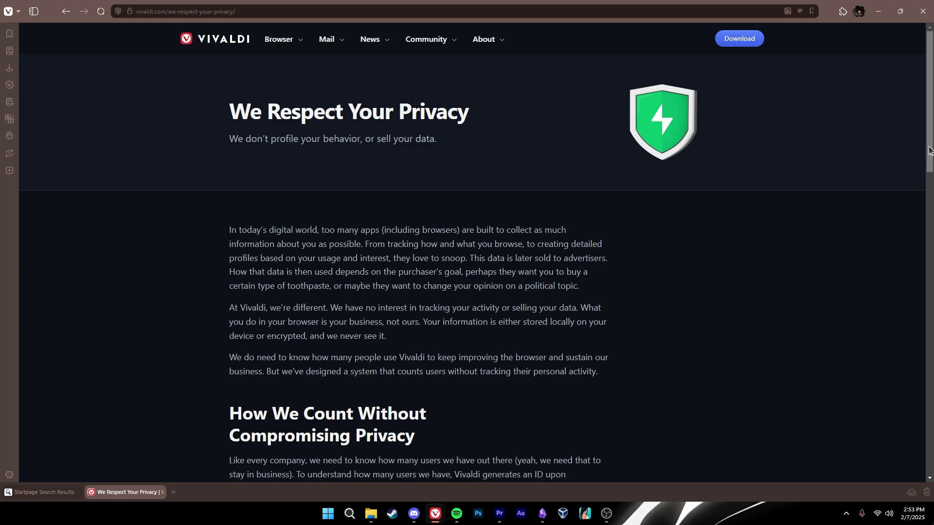
pyautogui.moveTo(929, 170)
pyautogui.mouseDown()
pyautogui.moveTo(931, 257)
pyautogui.moveTo(907, 436)
pyautogui.moveTo(917, 329)
pyautogui.moveTo(901, 227)
pyautogui.moveTo(924, 136)
pyautogui.mouseUp()
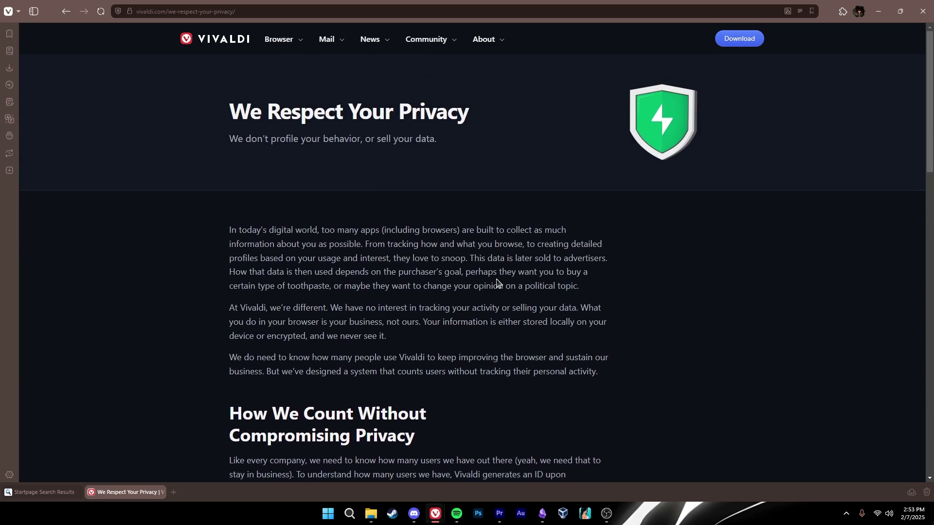
pyautogui.moveTo(425, 272); pyautogui.dragTo(632, 277)
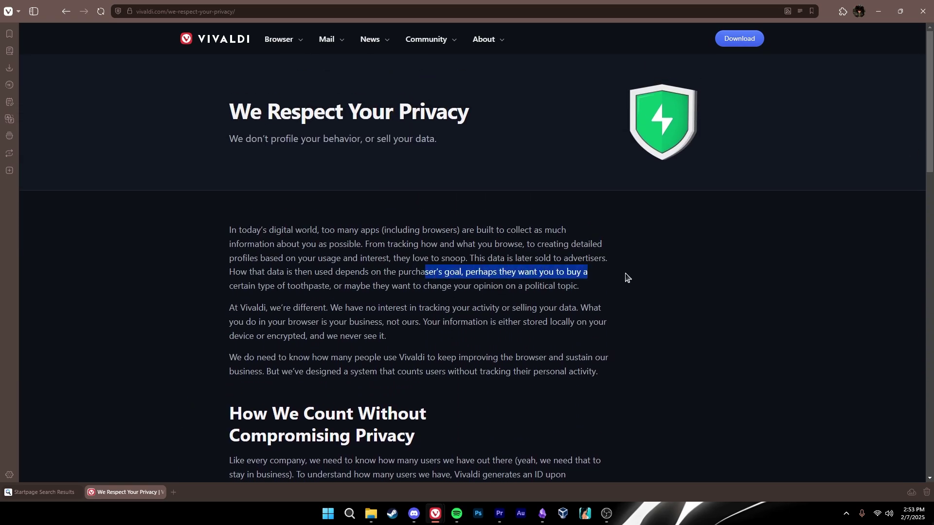
pyautogui.click(626, 278)
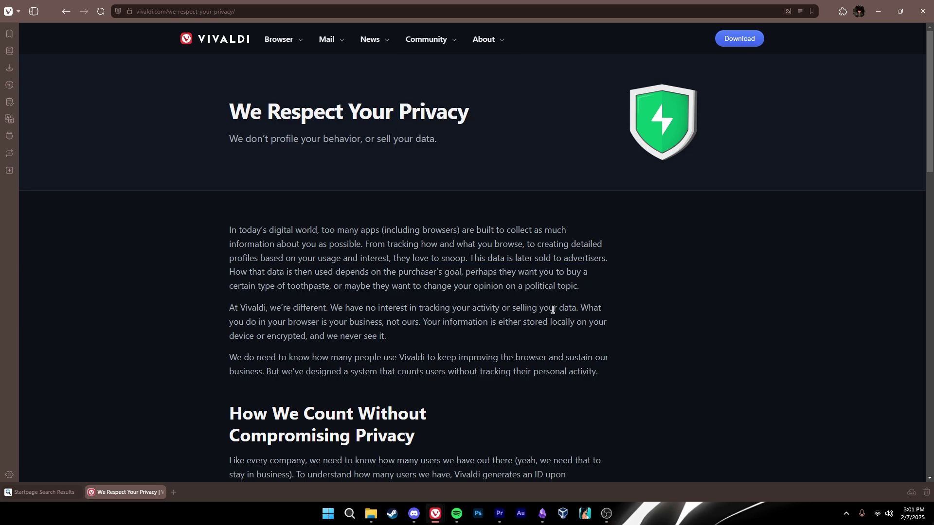
pyautogui.moveTo(431, 39)
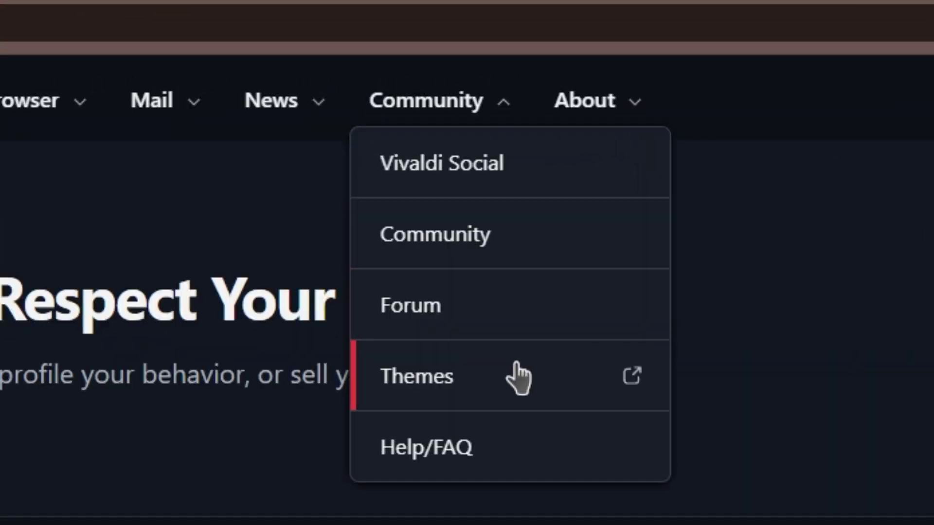
# Step: Open the Vivaldi Themes site and show all featured themes
pyautogui.click(520, 375)
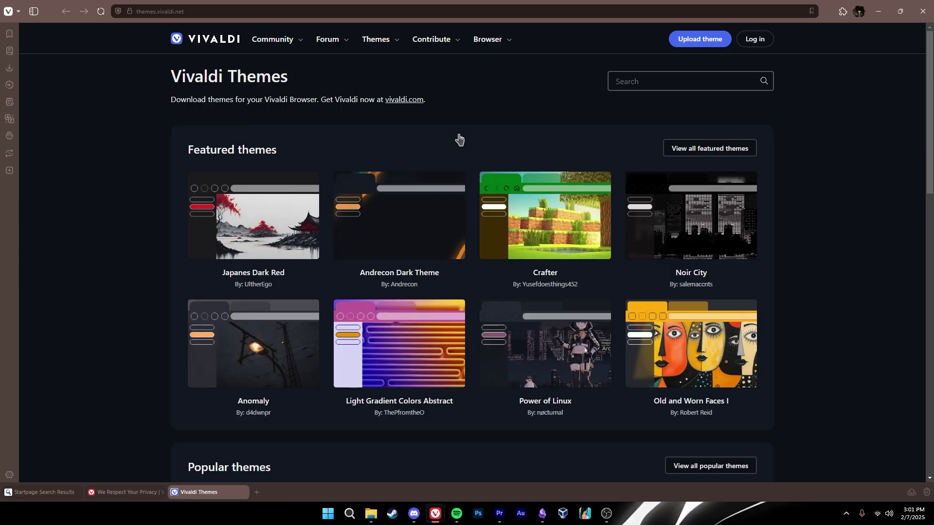
pyautogui.click(690, 149)
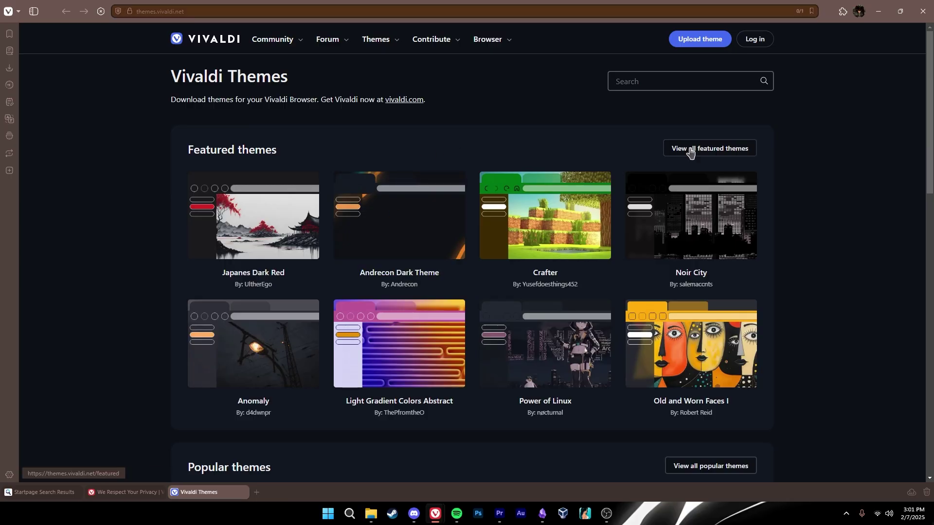
pyautogui.scroll(-1, 613, 190)
pyautogui.scroll(-2, 605, 198)
pyautogui.scroll(-3, 606, 198)
pyautogui.scroll(-3, 606, 198)
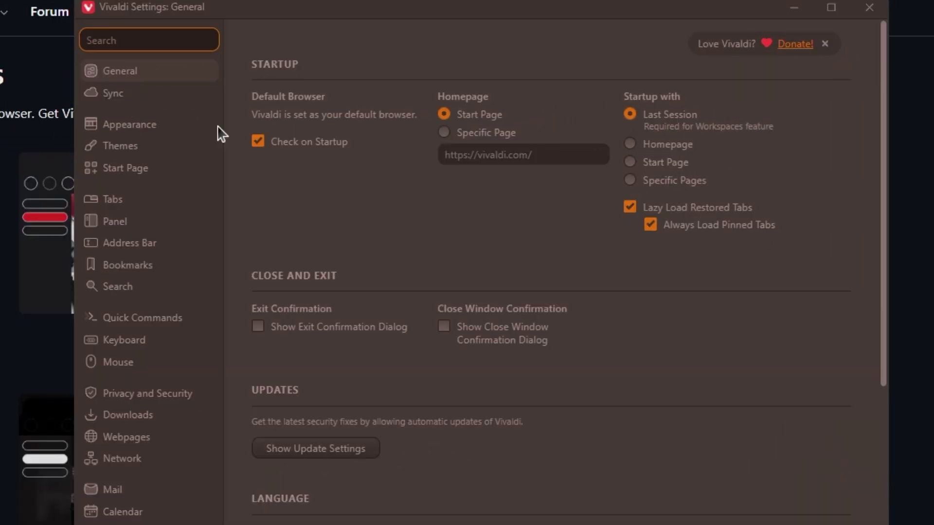
pyautogui.scroll(-6, 402, 224)
pyautogui.scroll(-2, 400, 224)
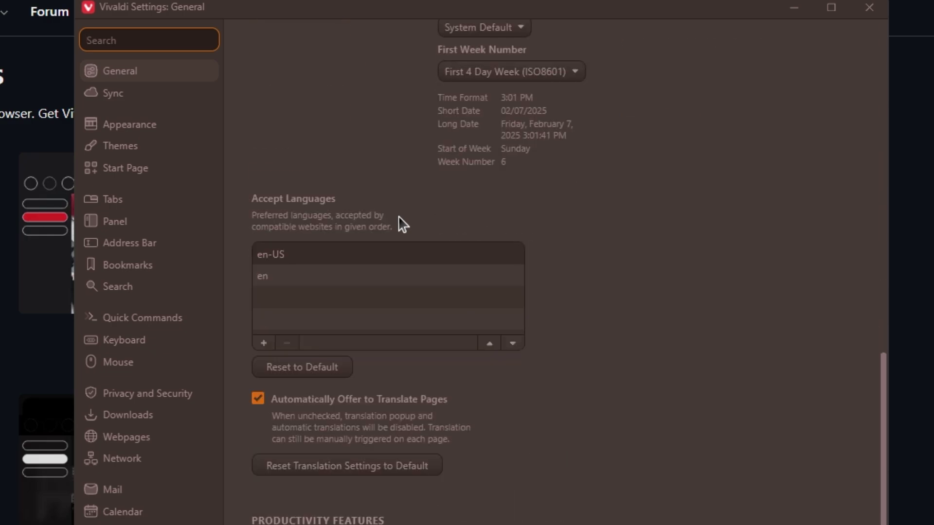
pyautogui.scroll(5, 400, 223)
pyautogui.scroll(3, 400, 223)
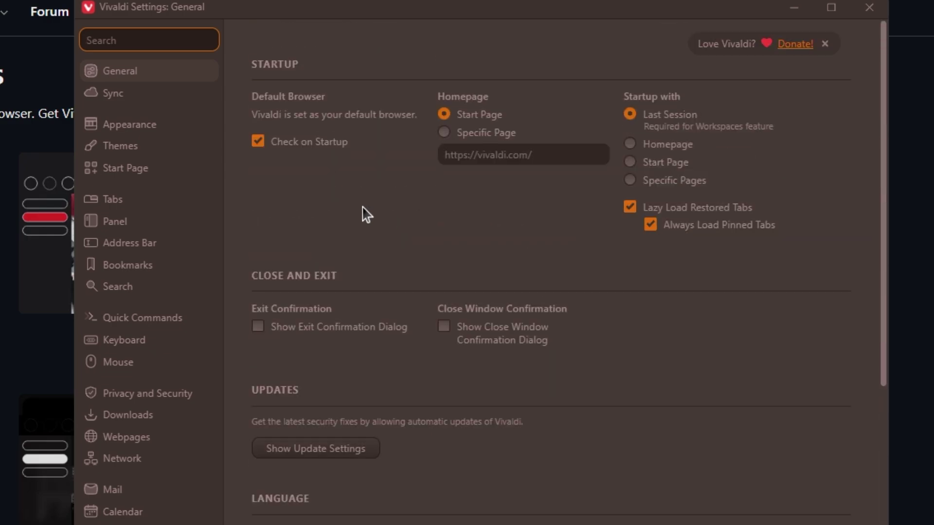
# Step: Browse the Sync, Appearance, Themes, Start Page and Tabs sections of Settings
pyautogui.click(121, 93)
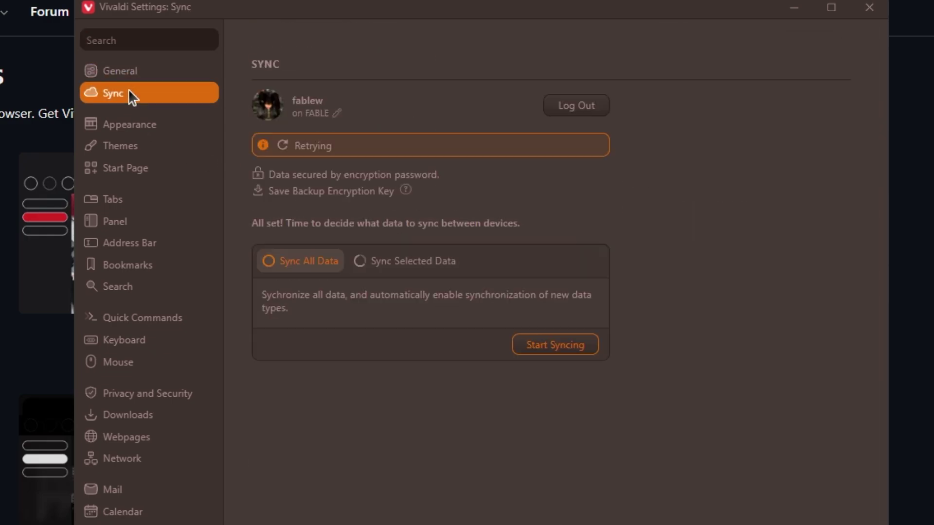
pyautogui.click(143, 128)
pyautogui.scroll(-4, 380, 265)
pyautogui.scroll(-2, 380, 265)
pyautogui.scroll(1, 379, 266)
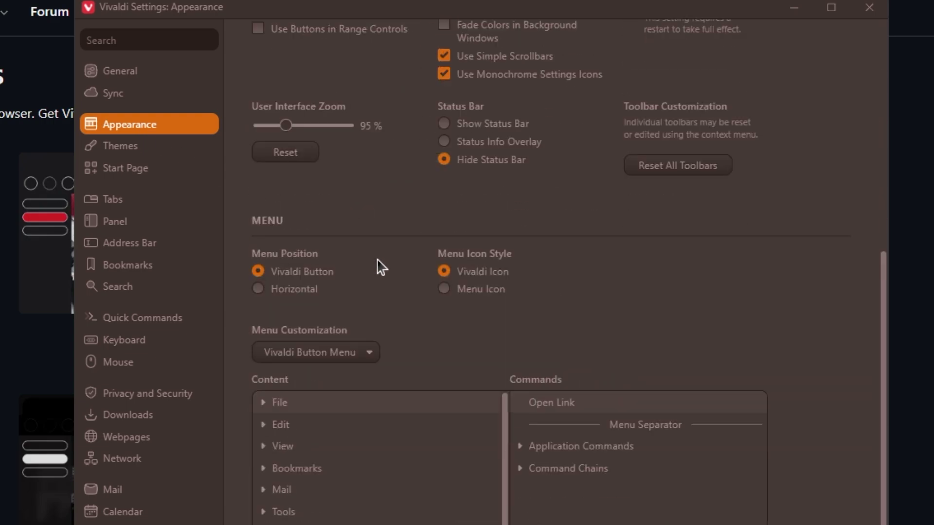
pyautogui.scroll(5, 380, 267)
pyautogui.click(144, 150)
pyautogui.scroll(-2, 366, 258)
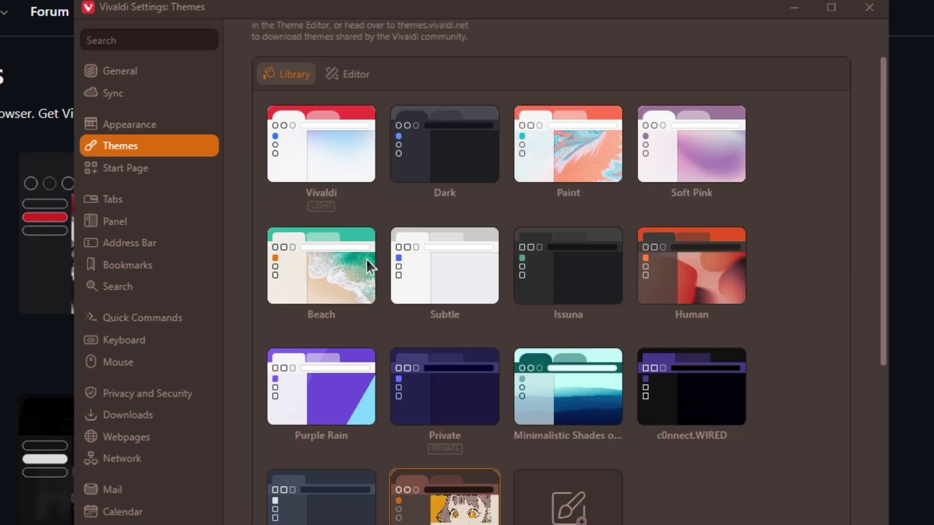
pyautogui.scroll(-7, 366, 258)
pyautogui.scroll(6, 365, 262)
pyautogui.scroll(2, 366, 263)
pyautogui.scroll(-5, 364, 262)
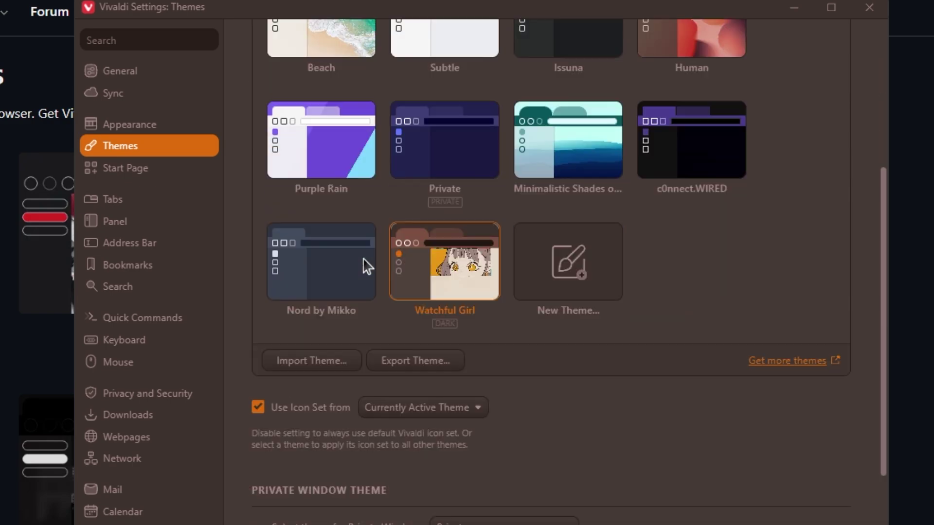
pyautogui.scroll(-5, 365, 265)
pyautogui.scroll(-2, 364, 265)
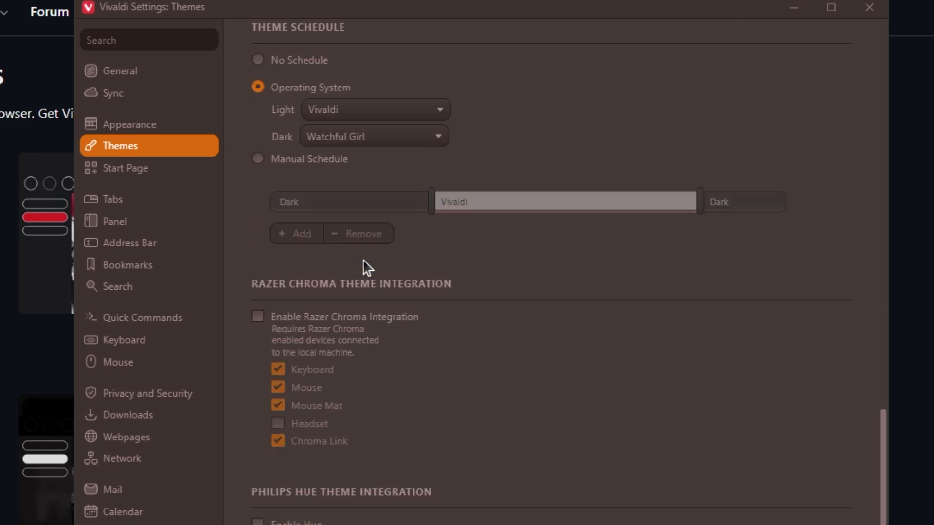
pyautogui.click(145, 169)
pyautogui.scroll(-1, 377, 221)
pyautogui.click(217, 211)
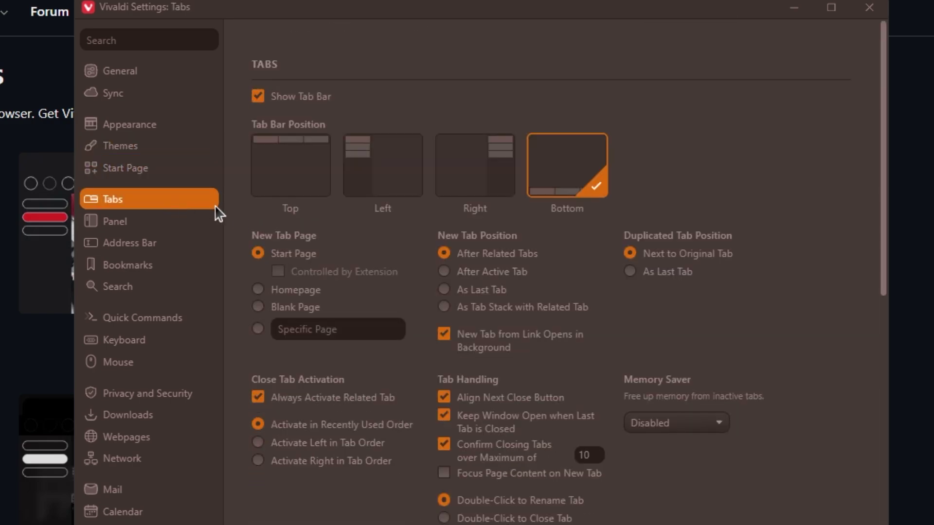
pyautogui.scroll(-3, 406, 225)
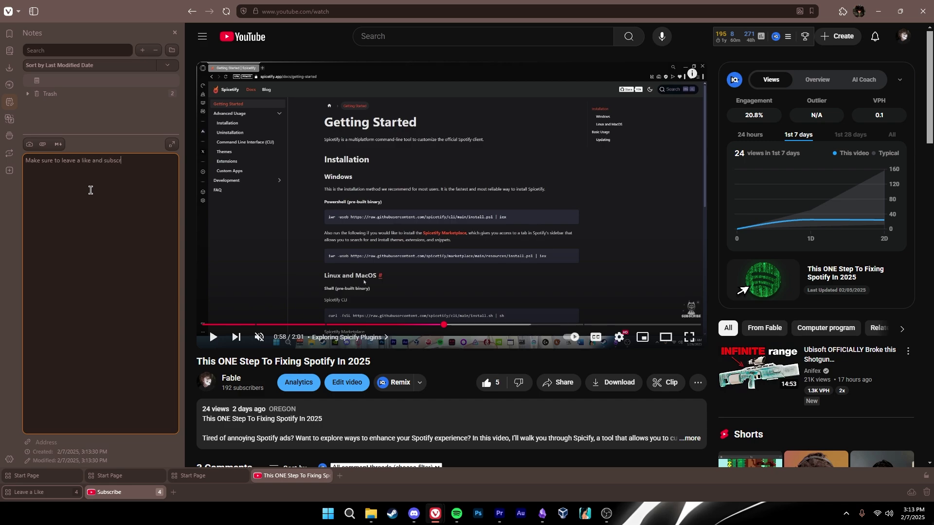
pyautogui.write(':')
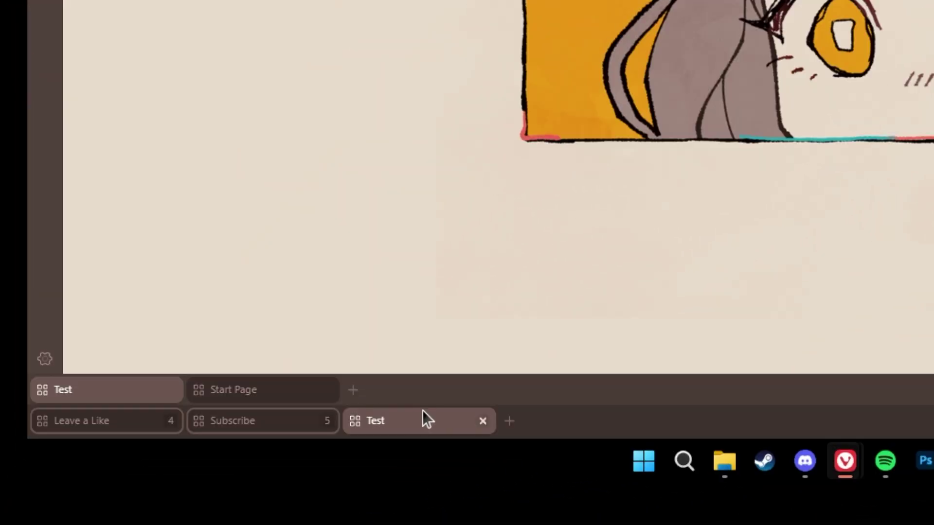
# Step: Flip repeatedly between the Subscribe, Leave a Like and Test stacks, then close Test
pyautogui.click(258, 422)
pyautogui.click(66, 423)
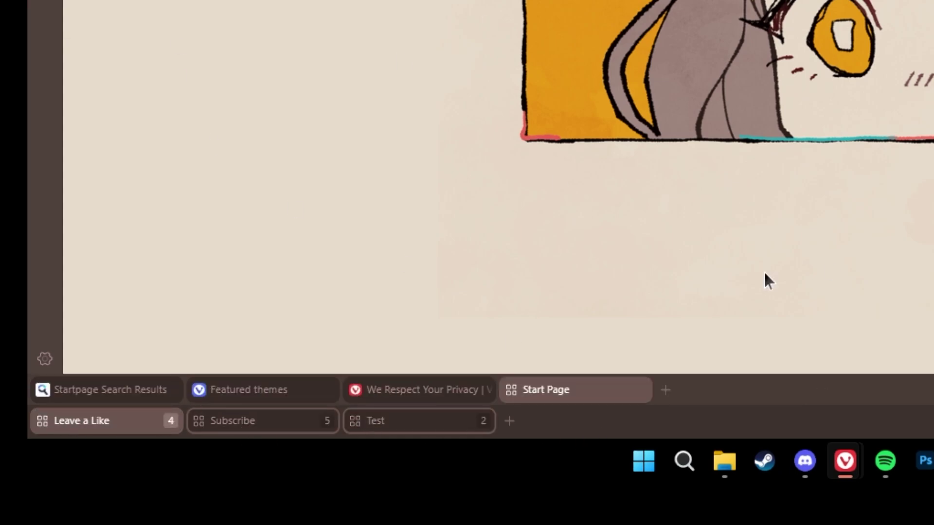
pyautogui.click(250, 419)
pyautogui.click(404, 421)
pyautogui.click(131, 424)
pyautogui.click(243, 421)
pyautogui.click(356, 429)
pyautogui.click(482, 421)
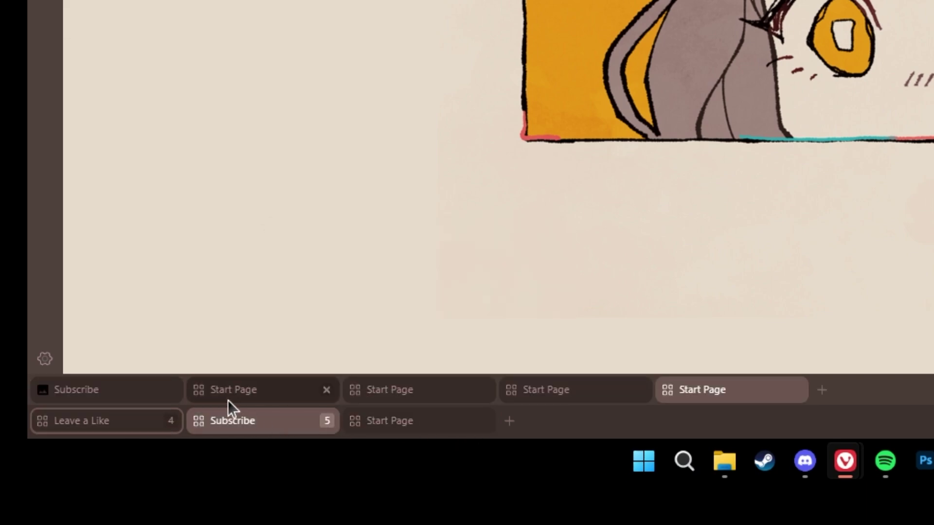
pyautogui.scroll(-1, 252, 468)
pyautogui.scroll(-3, 254, 455)
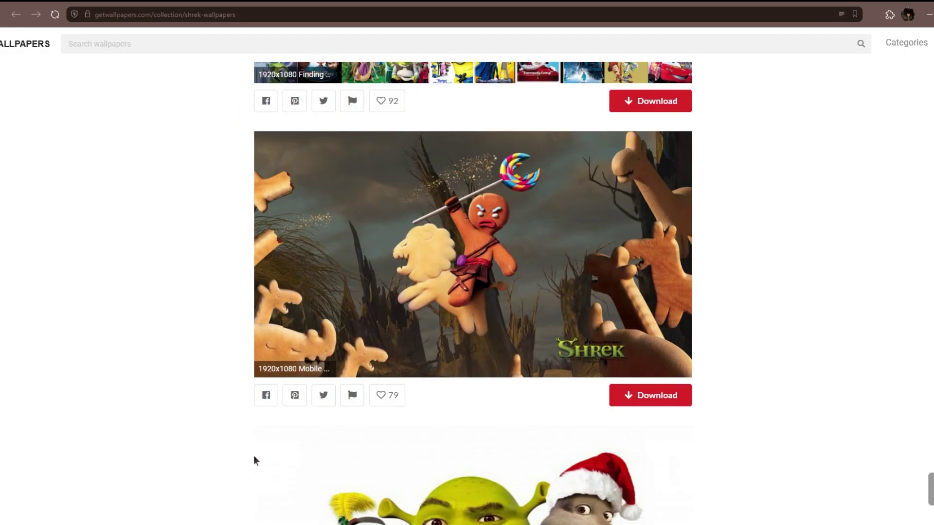
pyautogui.scroll(-3, 254, 460)
pyautogui.scroll(-4, 254, 458)
pyautogui.scroll(-2, 254, 459)
pyautogui.scroll(-2, 254, 458)
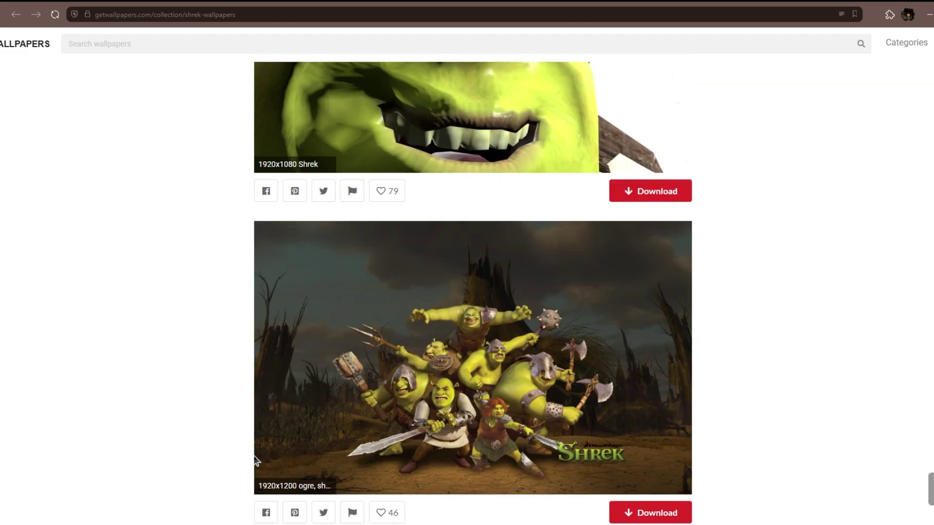
pyautogui.scroll(-4, 254, 459)
pyautogui.scroll(-3, 255, 460)
pyautogui.scroll(-3, 255, 460)
pyautogui.scroll(-2, 255, 459)
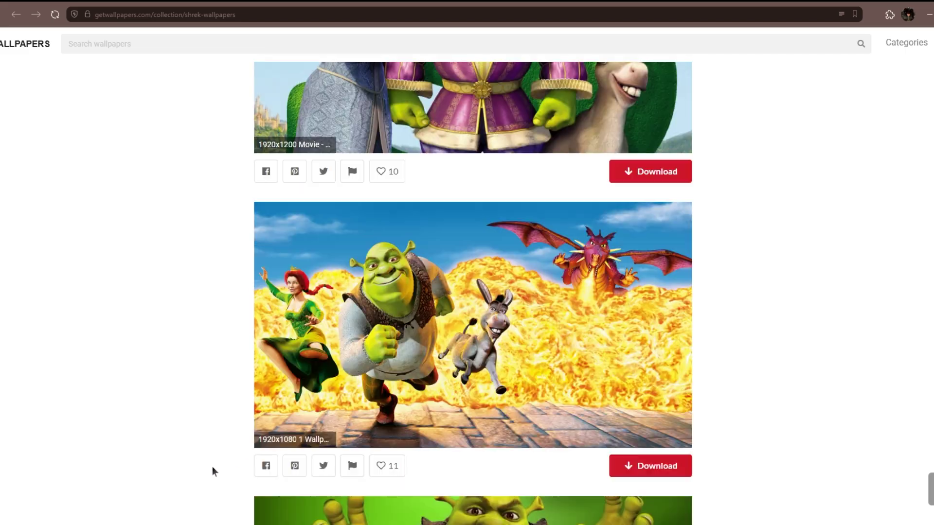
pyautogui.scroll(-3, 212, 471)
# Step: Open a new start page tab with Ctrl+T
pyautogui.hotkey('ctrl', 't')
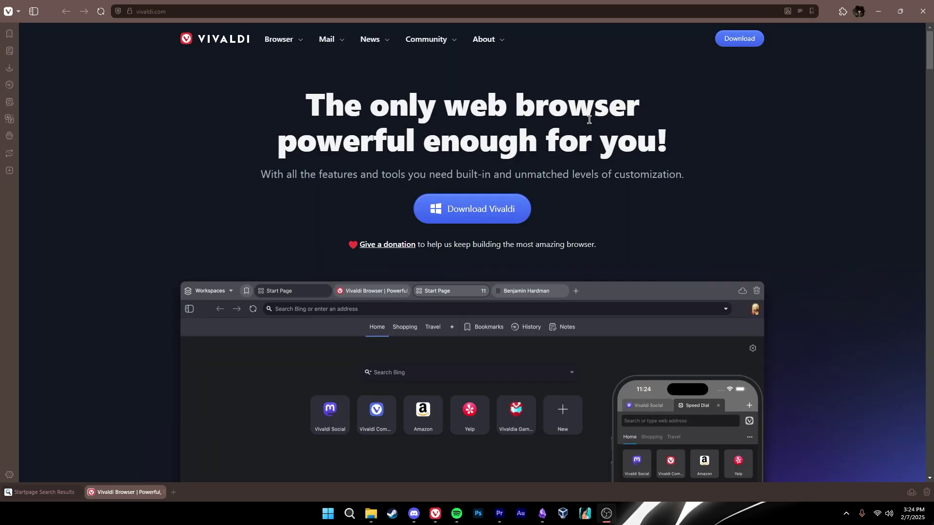
# Step: Open vivaldi.com's Community page in a new tab and go on to the forum
pyautogui.click(425, 41)
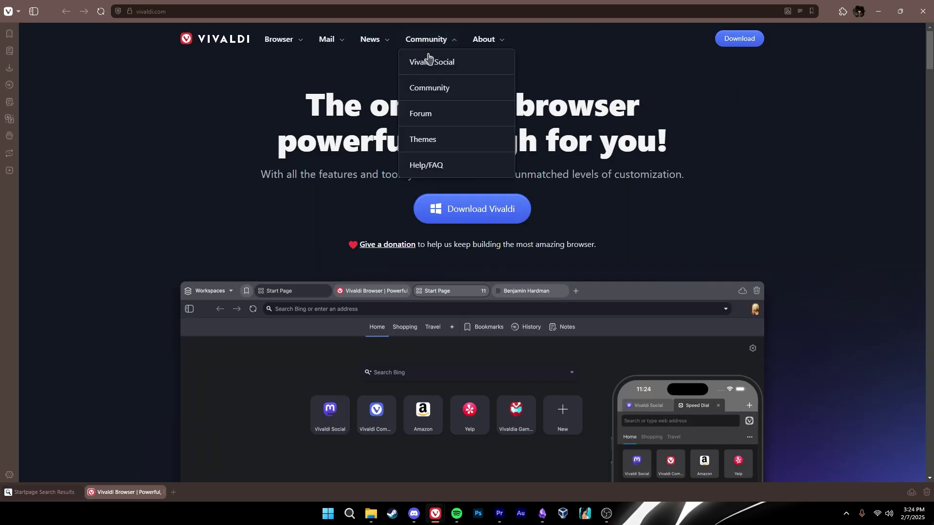
pyautogui.click(432, 93)
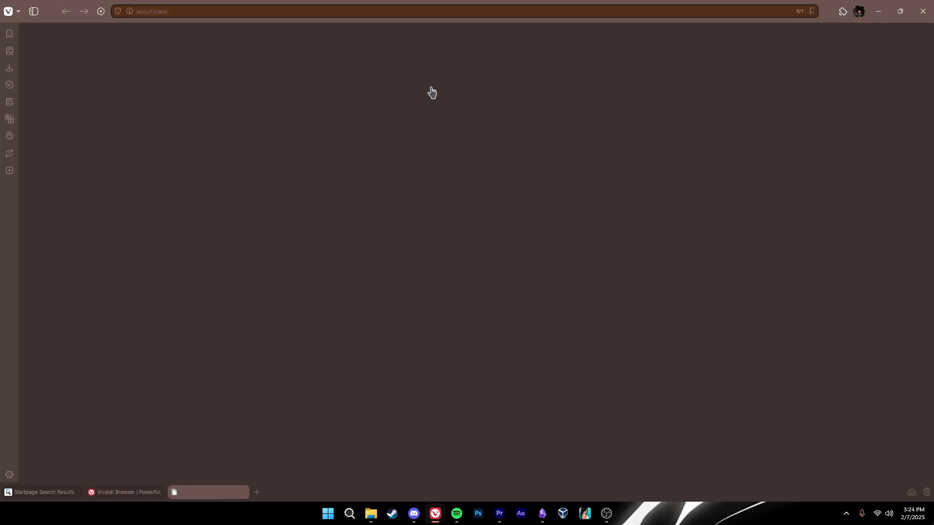
pyautogui.scroll(-3, 406, 161)
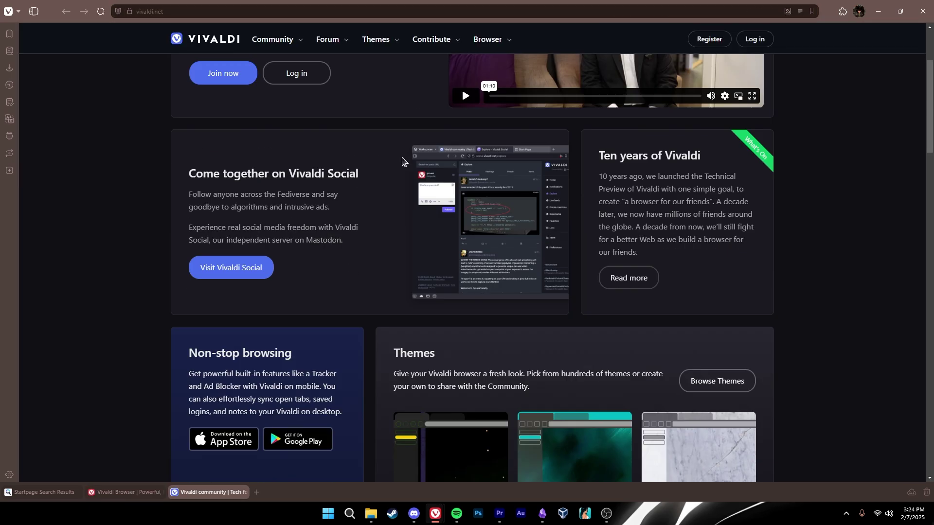
pyautogui.scroll(-3, 401, 158)
pyautogui.scroll(-5, 402, 157)
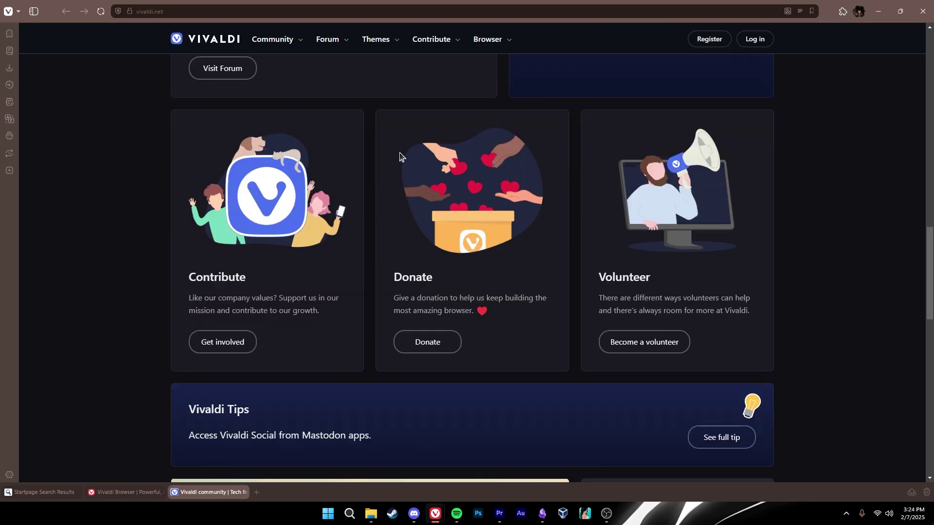
pyautogui.scroll(3, 279, 212)
pyautogui.click(235, 314)
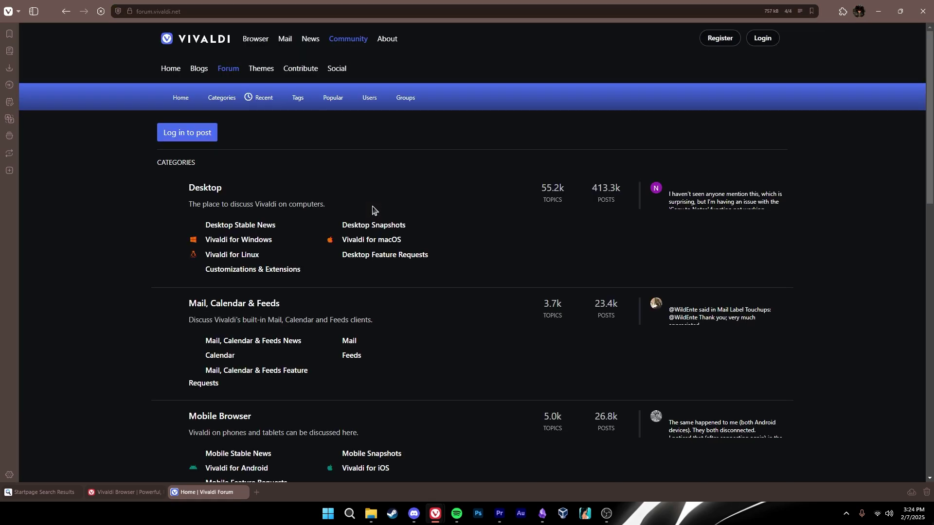
pyautogui.scroll(-3, 372, 210)
pyautogui.scroll(-3, 372, 212)
pyautogui.scroll(-2, 371, 213)
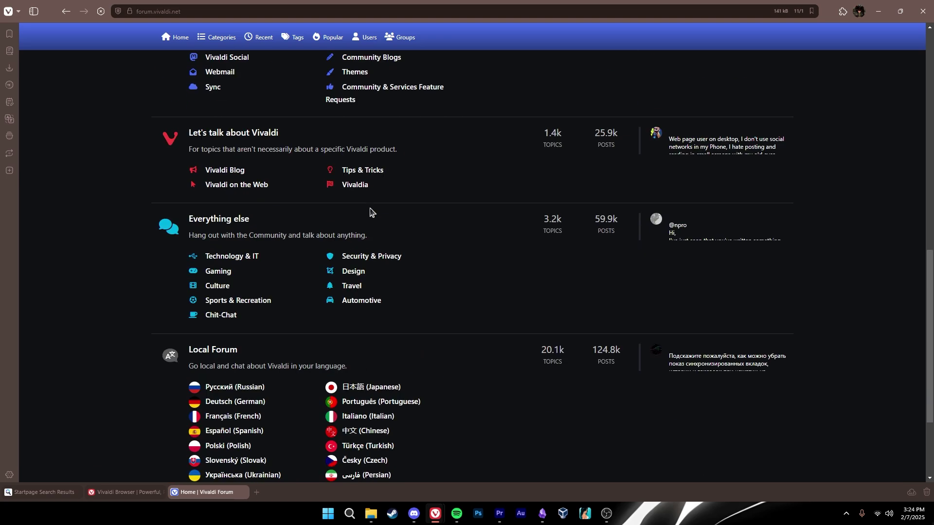
pyautogui.scroll(-2, 368, 215)
pyautogui.scroll(5, 369, 214)
pyautogui.scroll(5, 367, 214)
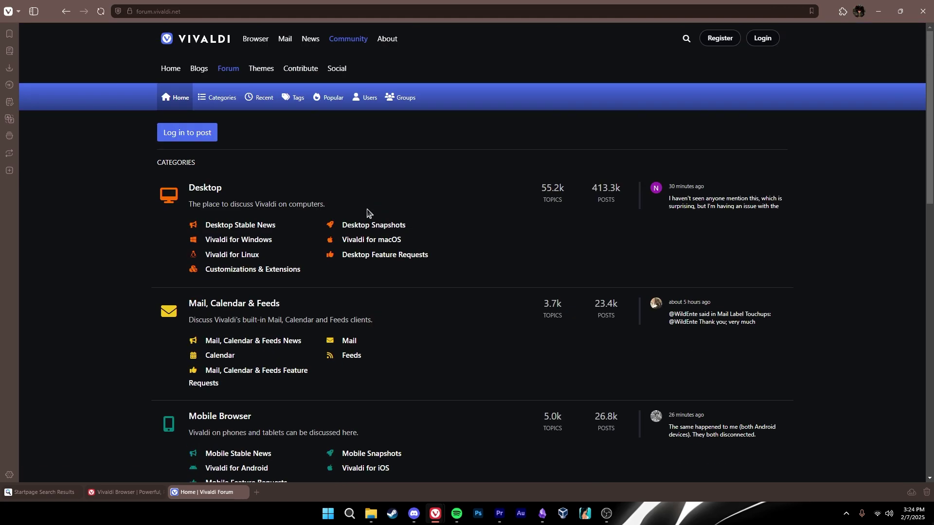
# Step: View the forum's Recent and Popular topics, then go to the community Blogs
pyautogui.click(264, 99)
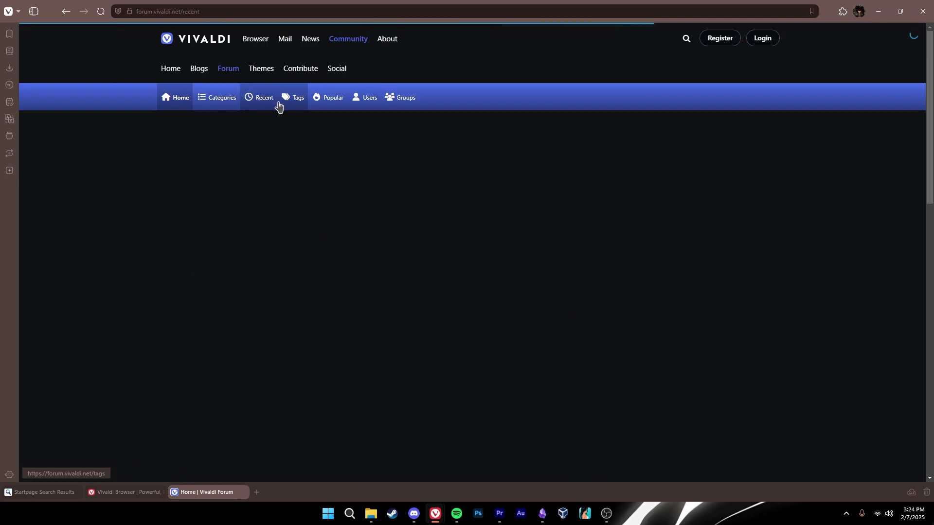
pyautogui.click(326, 100)
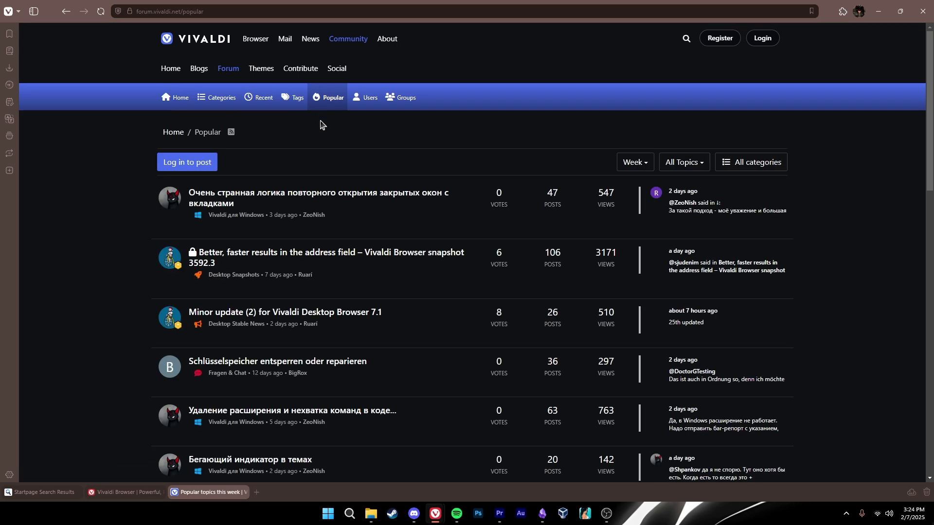
pyautogui.scroll(-1, 306, 209)
pyautogui.scroll(-2, 306, 210)
pyautogui.scroll(-1, 306, 212)
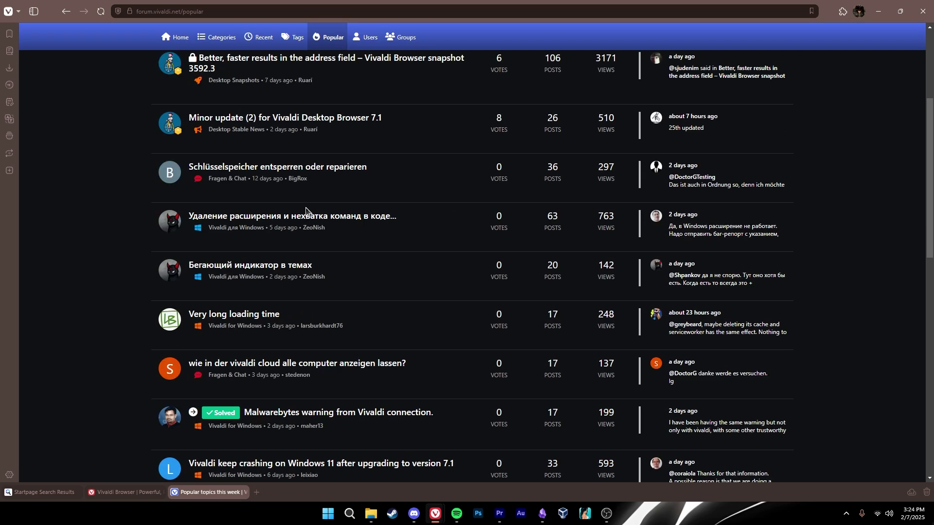
pyautogui.scroll(-1, 306, 214)
pyautogui.scroll(-1, 306, 212)
pyautogui.scroll(-1, 306, 211)
pyautogui.scroll(-1, 306, 212)
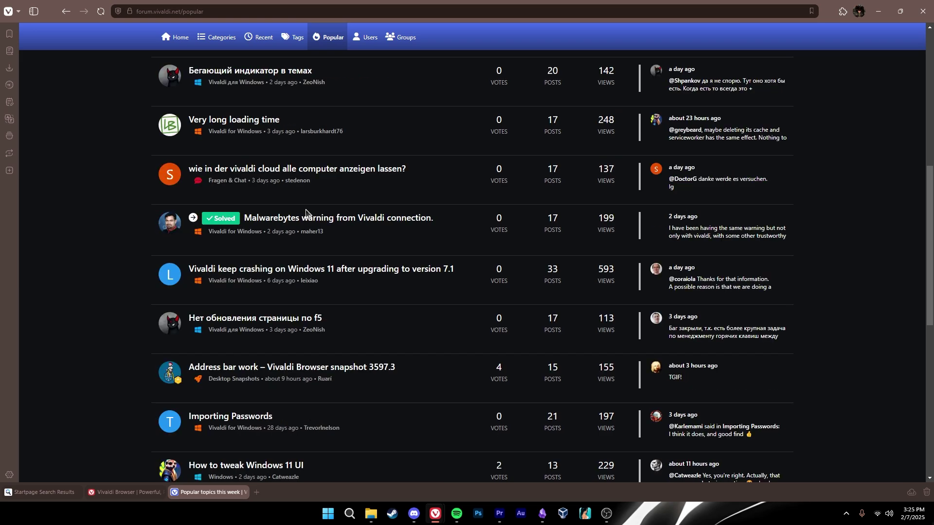
pyautogui.scroll(-1, 305, 212)
pyautogui.scroll(-1, 306, 212)
pyautogui.scroll(-1, 306, 212)
pyautogui.scroll(-1, 306, 212)
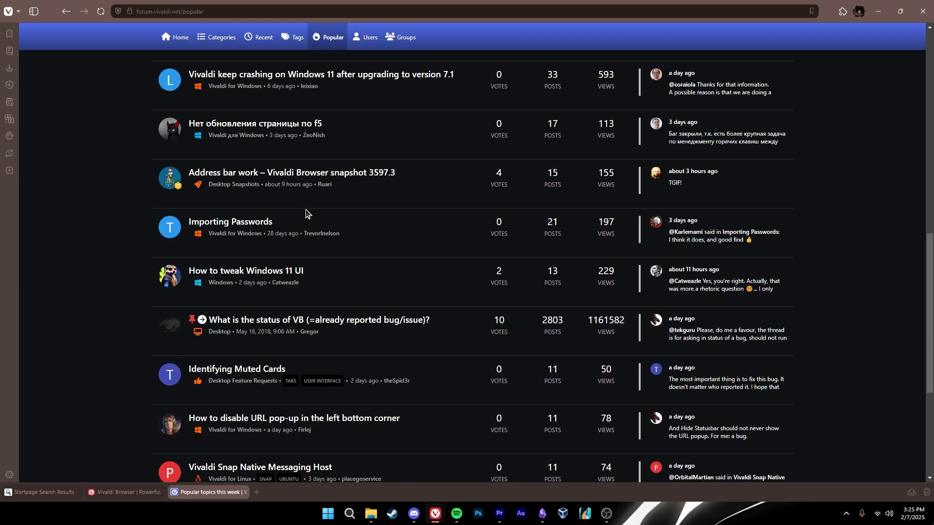
pyautogui.scroll(7, 306, 214)
pyautogui.scroll(5, 305, 216)
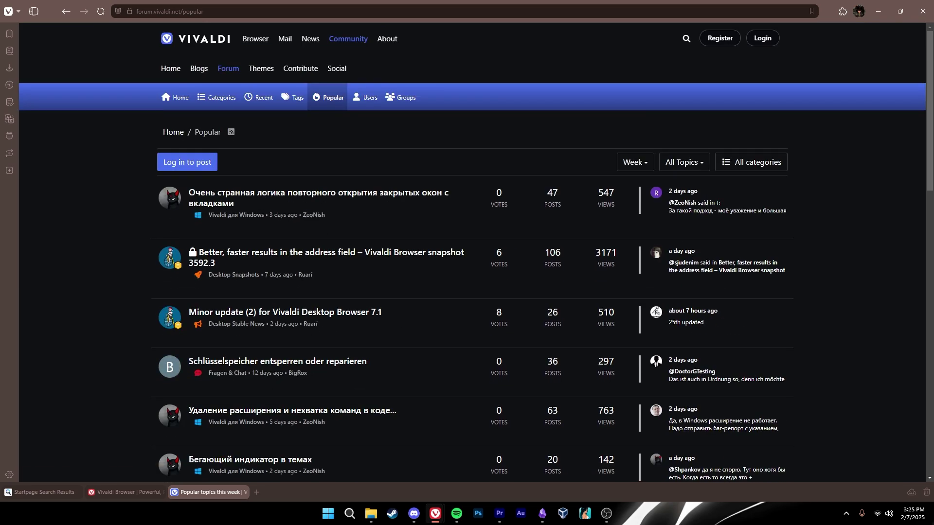
pyautogui.click(196, 70)
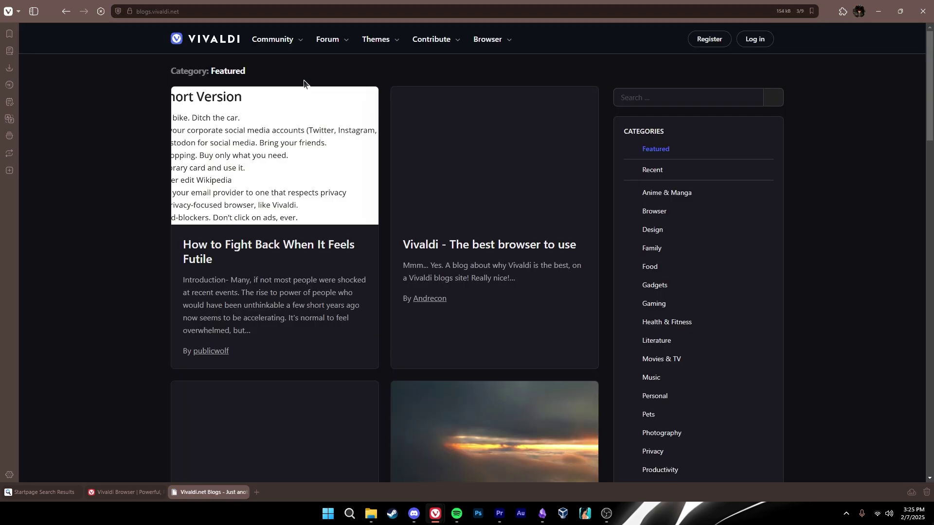
pyautogui.scroll(-5, 328, 187)
pyautogui.scroll(-1, 329, 187)
pyautogui.scroll(-1, 329, 188)
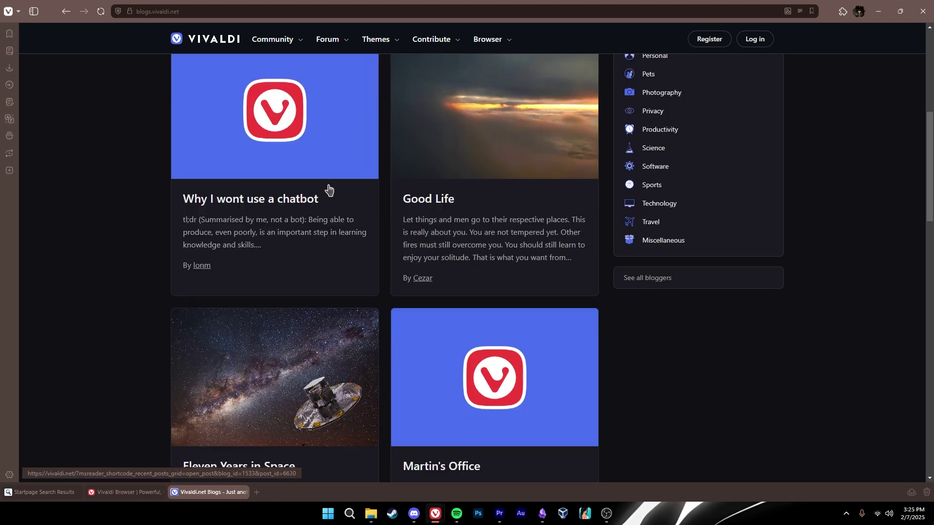
pyautogui.scroll(-1, 328, 189)
pyautogui.scroll(-2, 328, 188)
pyautogui.scroll(-1, 328, 189)
pyautogui.scroll(-1, 327, 188)
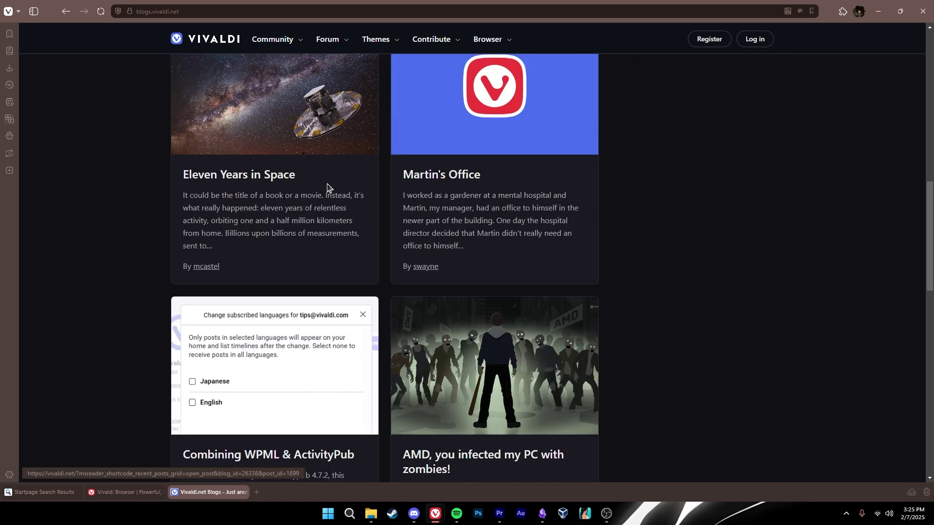